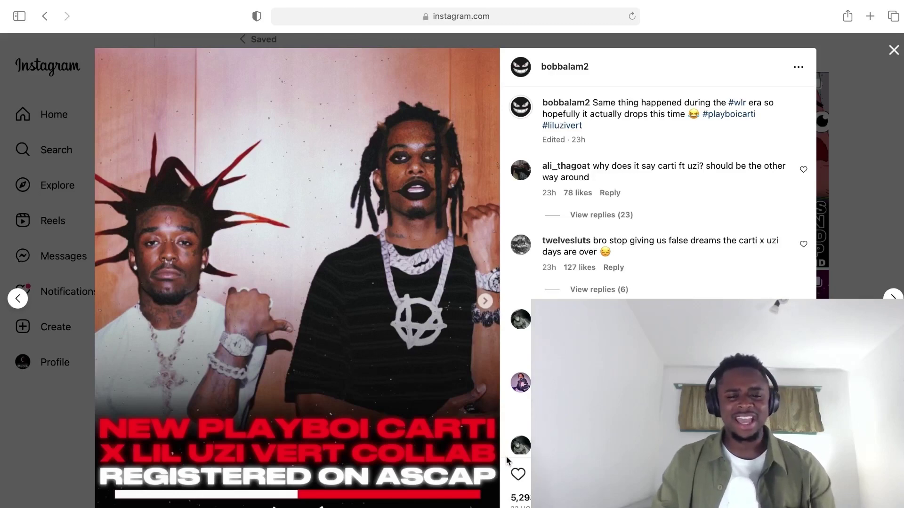
Step: Advance the collab post to its second slide, the ASCAP 'Original Sound' registration
{"action": "left_click", "coordinate": [486, 304]}
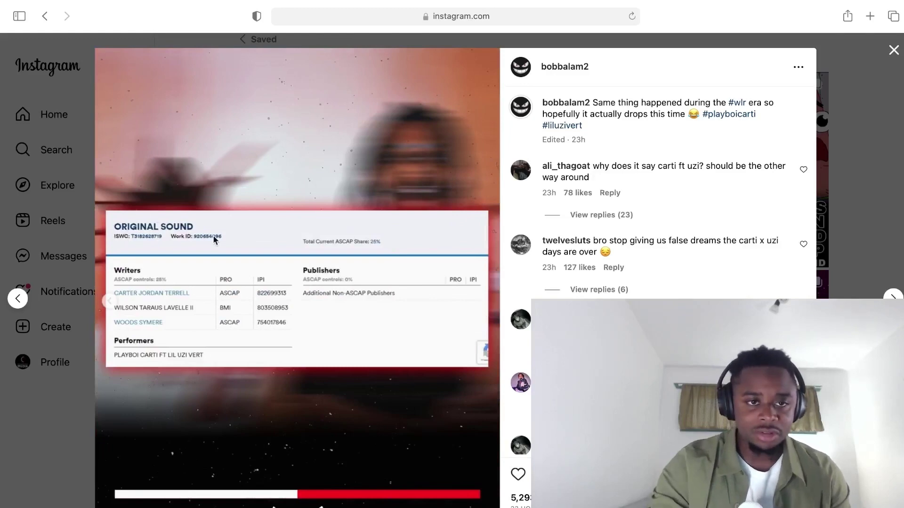